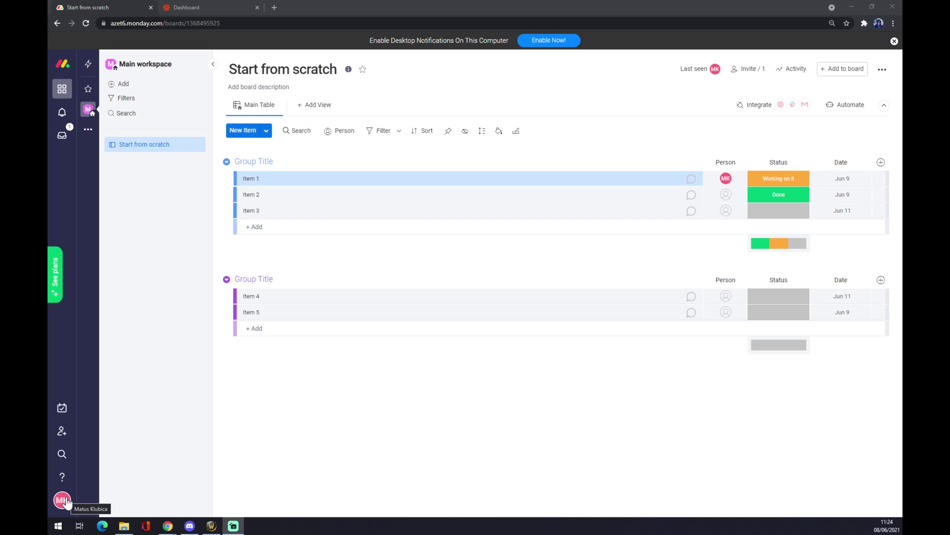
Open the monday.com Integrations Center from the MK account menu.
left_click(68, 503)
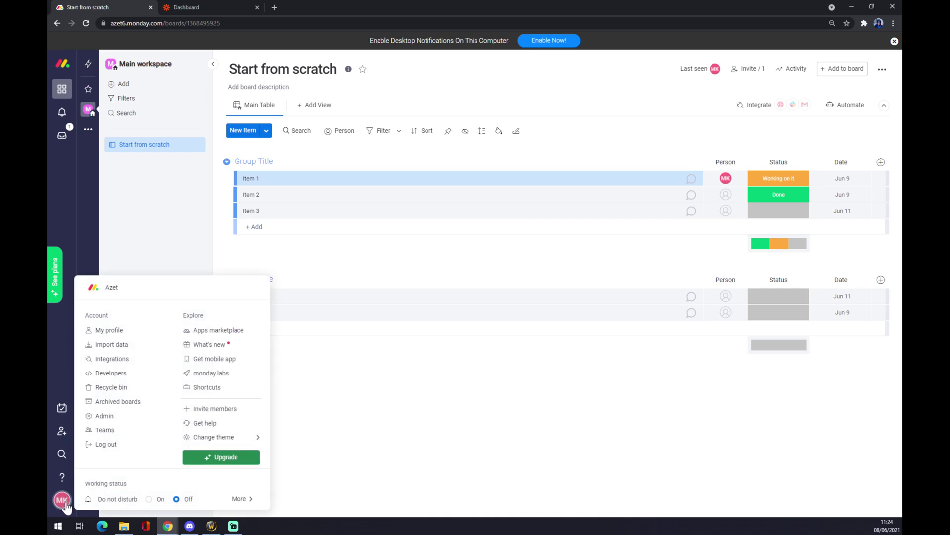
left_click(122, 362)
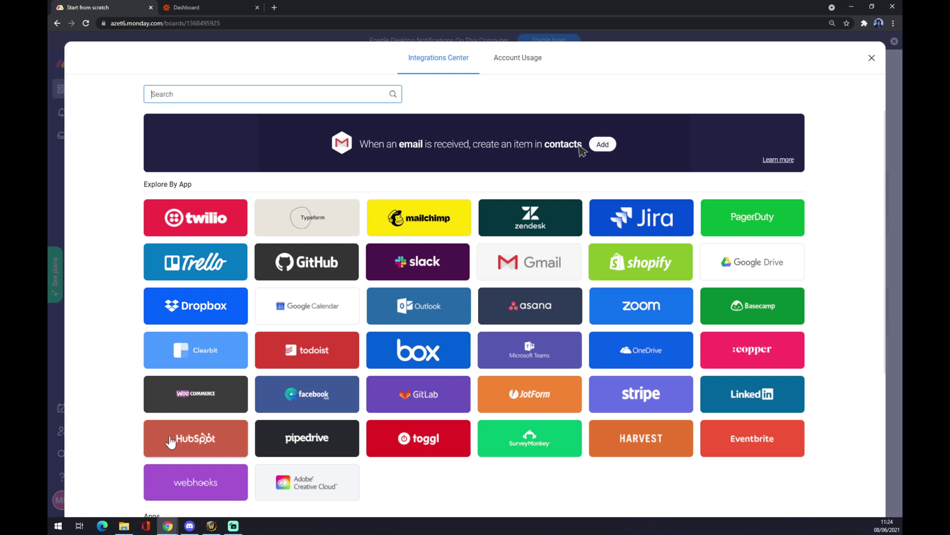
Start the HubSpot integration on the Start from scratch board with the new-contact recipe.
left_click(216, 452)
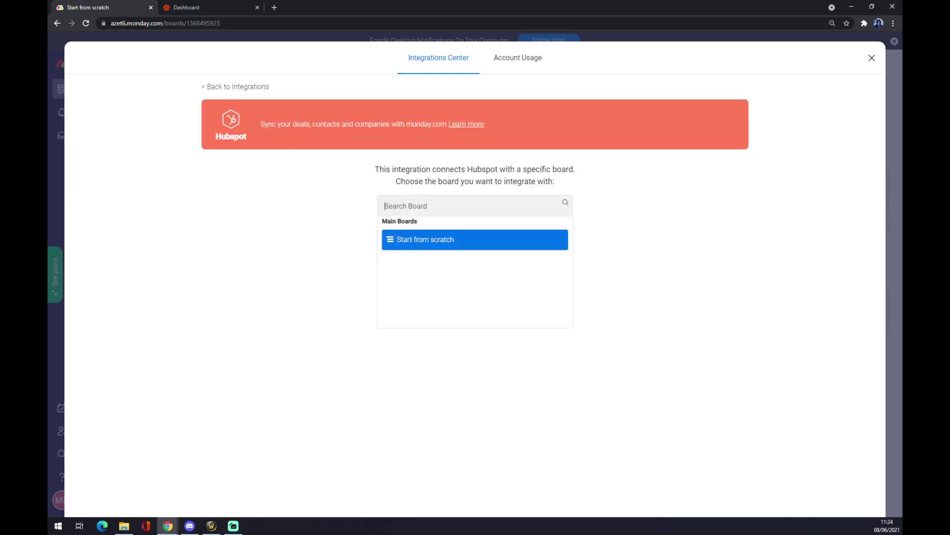
left_click(440, 246)
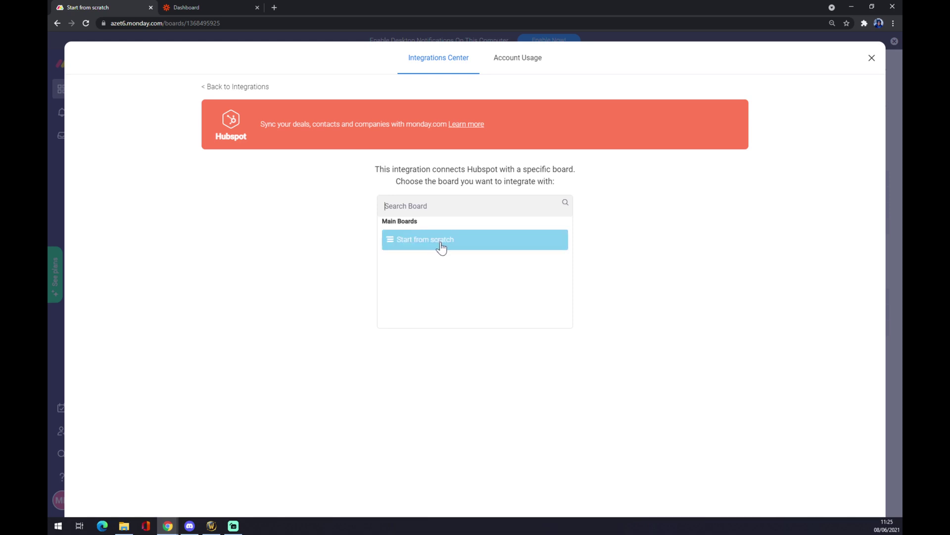
left_click(441, 248)
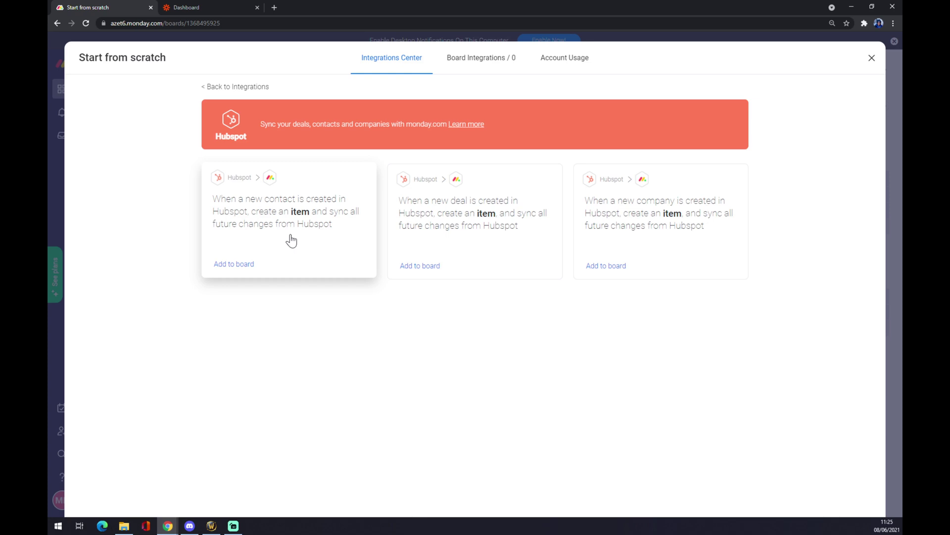
left_click(317, 224)
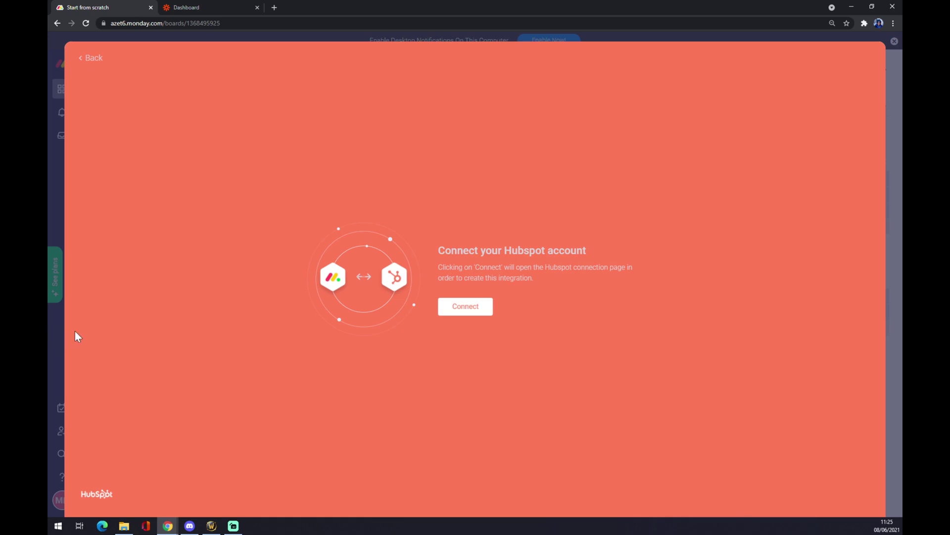
Switch to the Zapier dashboard to begin a new zap.
left_click(191, 10)
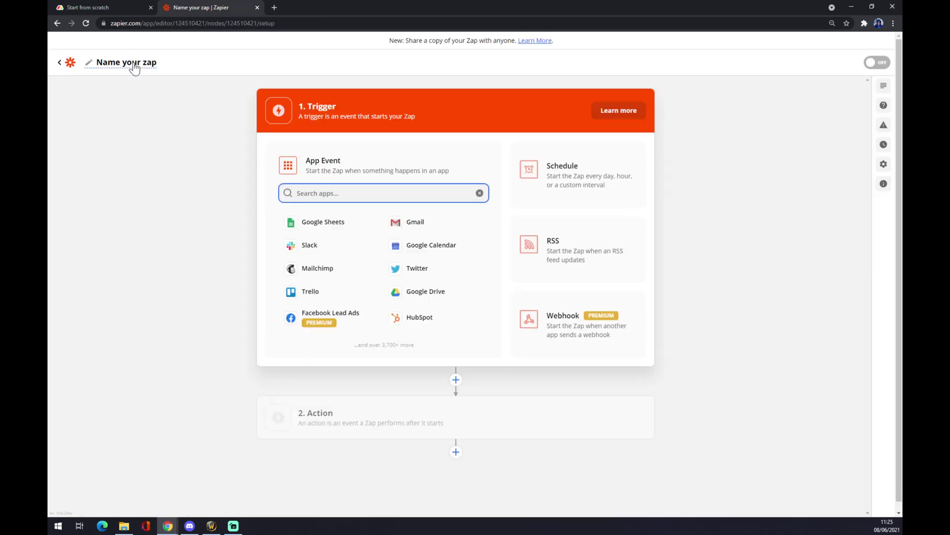
Name the zap 'Monday to hubspot' and move to the trigger app search.
left_click(134, 68)
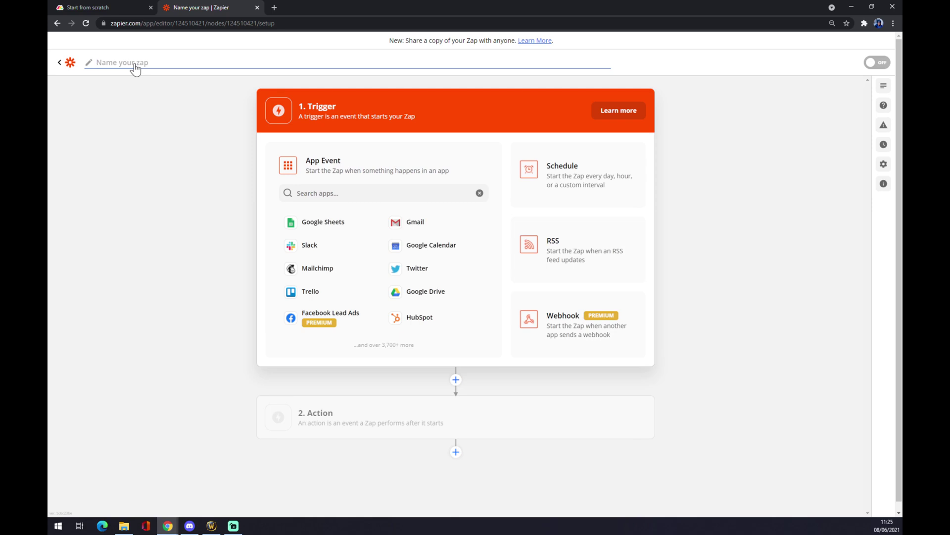
type("Mo")
type("nday to")
type(" hubspot")
left_click(292, 193)
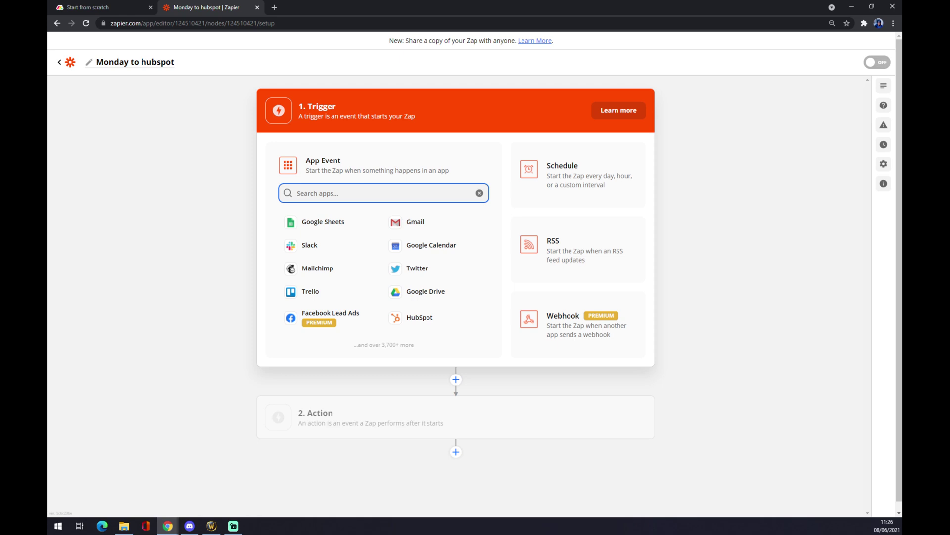
Set the trigger to monday.com New Item using the existing monday.com account.
type("mond")
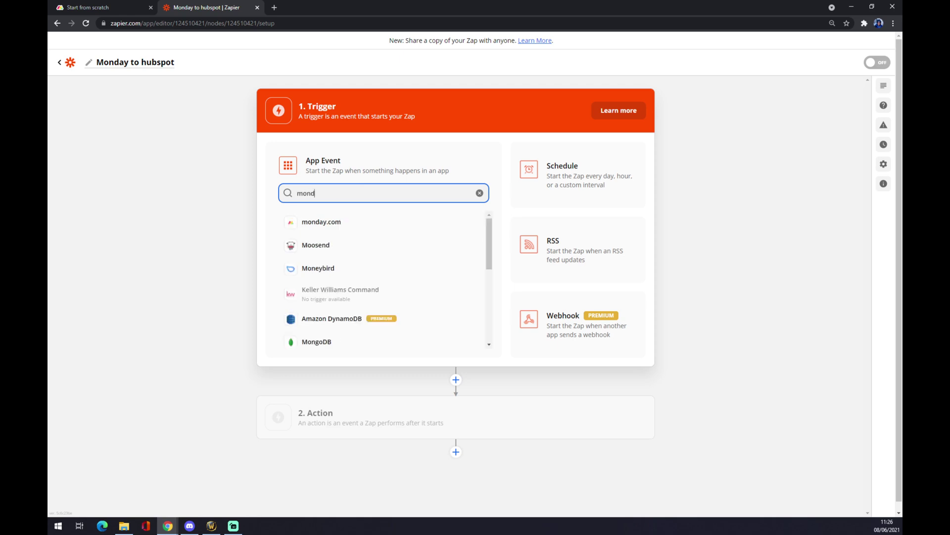
type("ay")
left_click(313, 227)
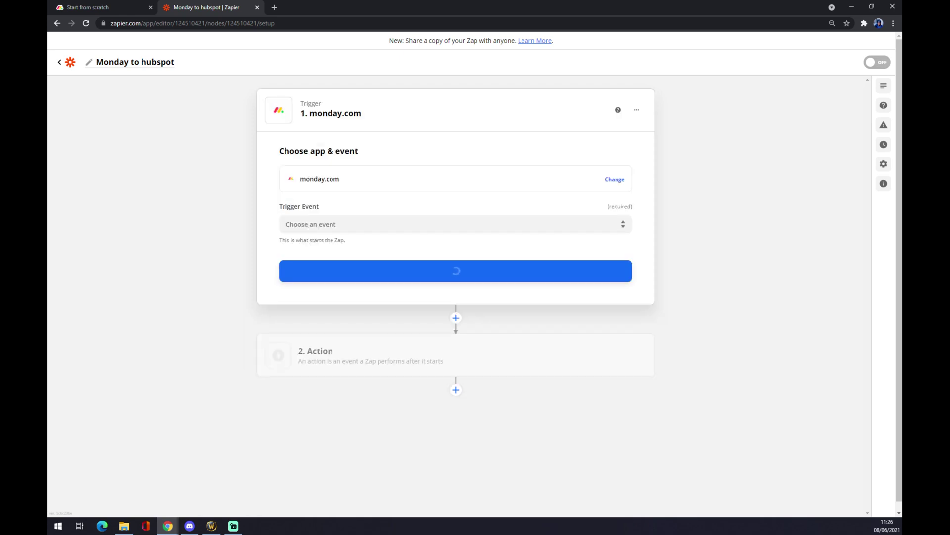
left_click(327, 224)
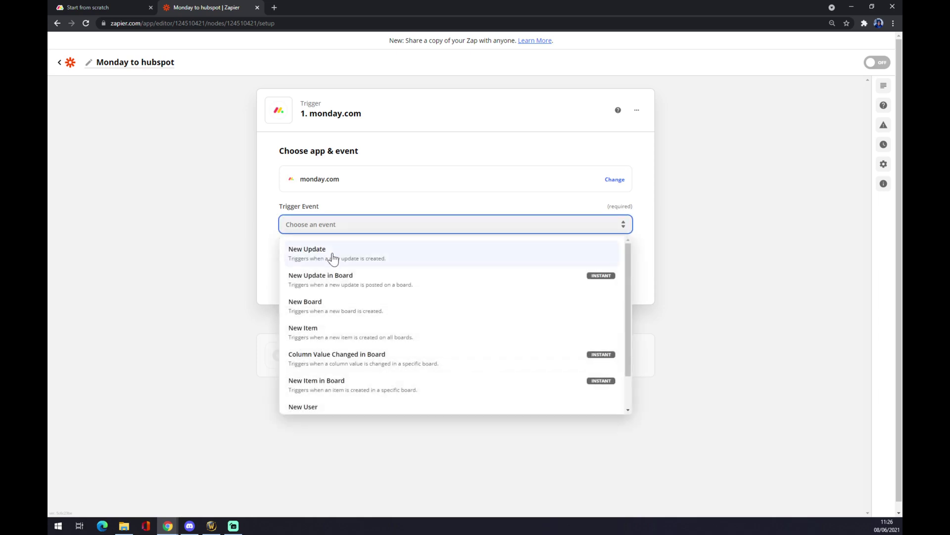
left_click(333, 336)
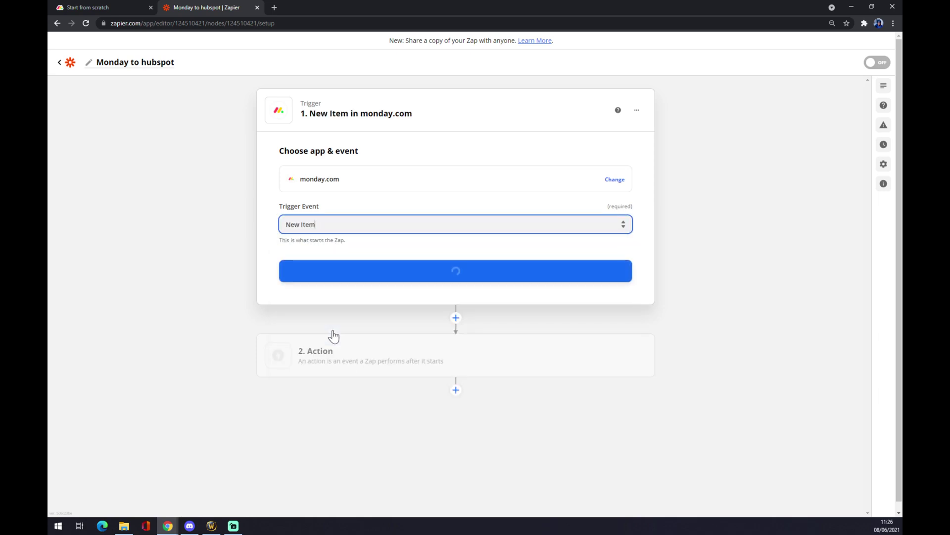
left_click(346, 280)
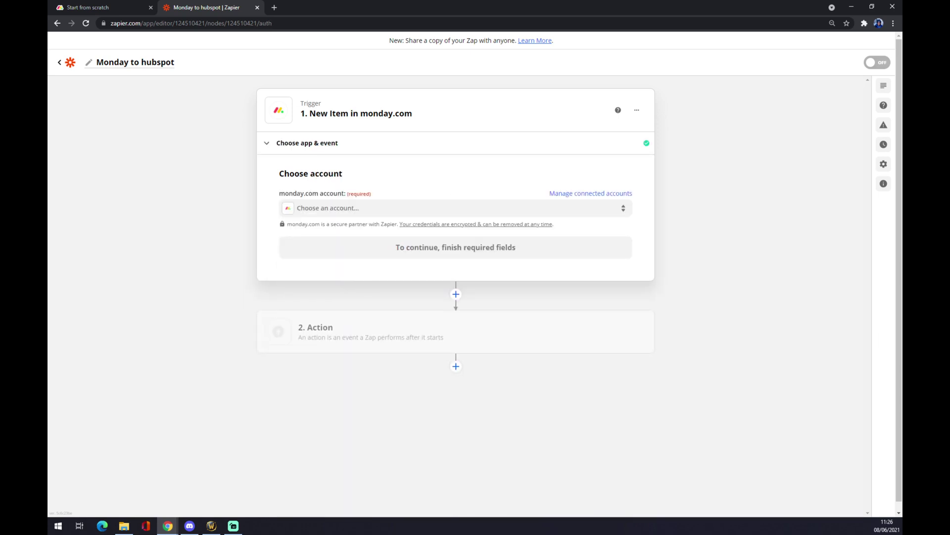
left_click(350, 212)
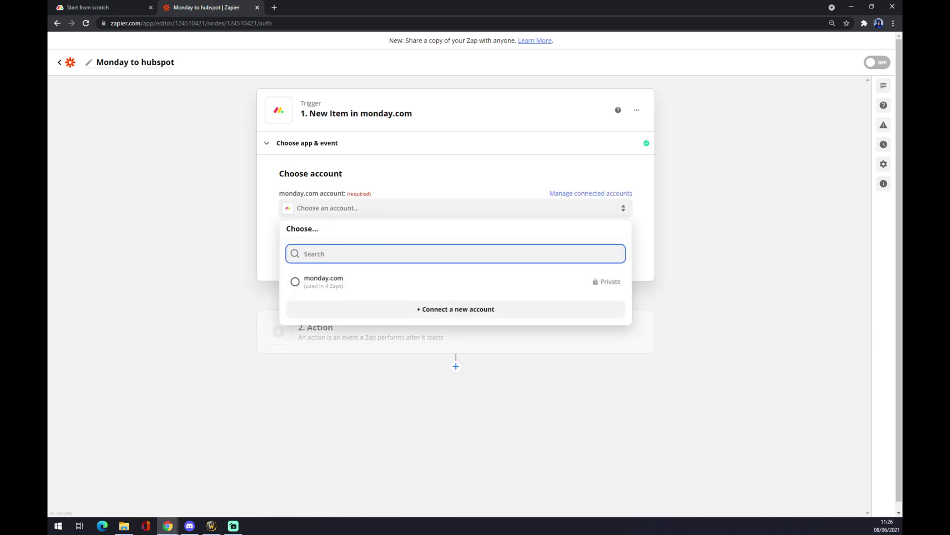
left_click(334, 289)
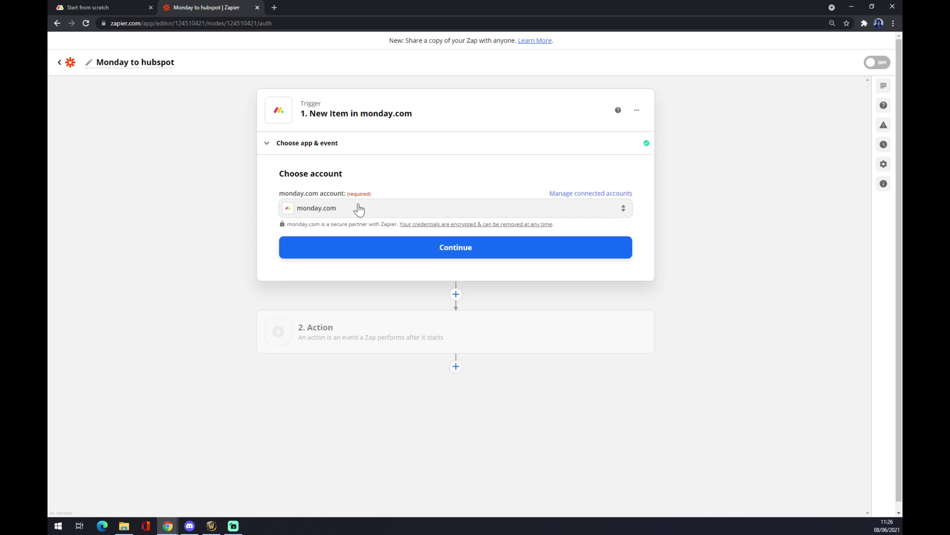
Close the HubSpot connect overlay on the monday.com board.
left_click(114, 7)
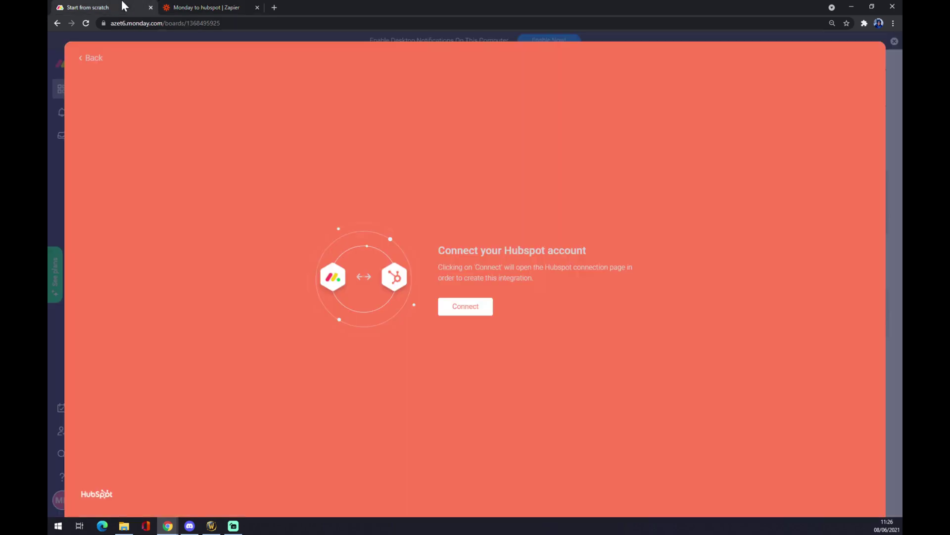
left_click(62, 188)
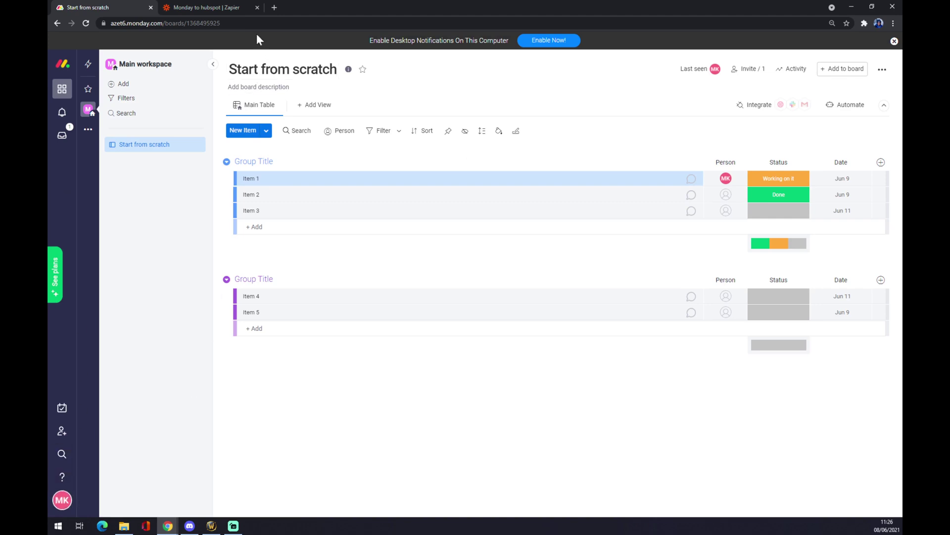
left_click(227, 9)
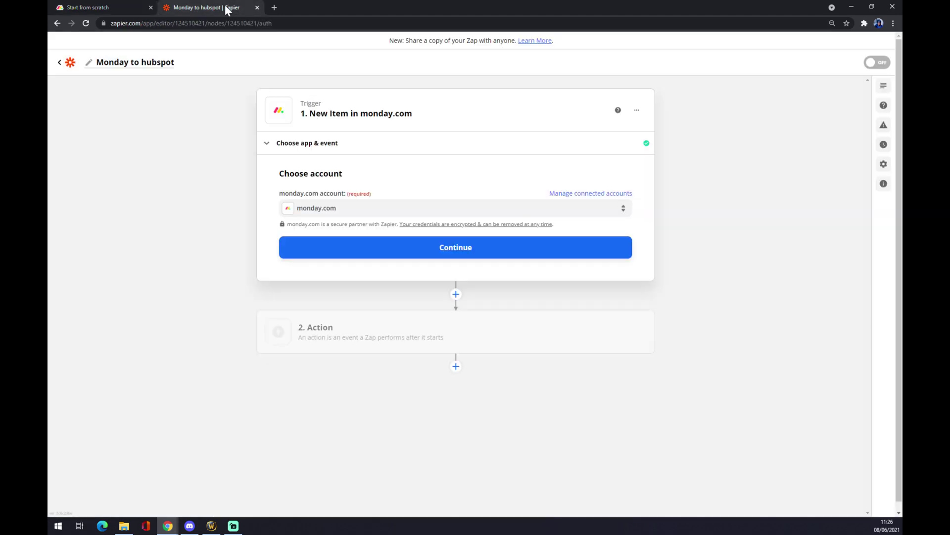
Open monday.com's Admin API token page, then return to the Zapier editor.
left_click(114, 7)
left_click(67, 501)
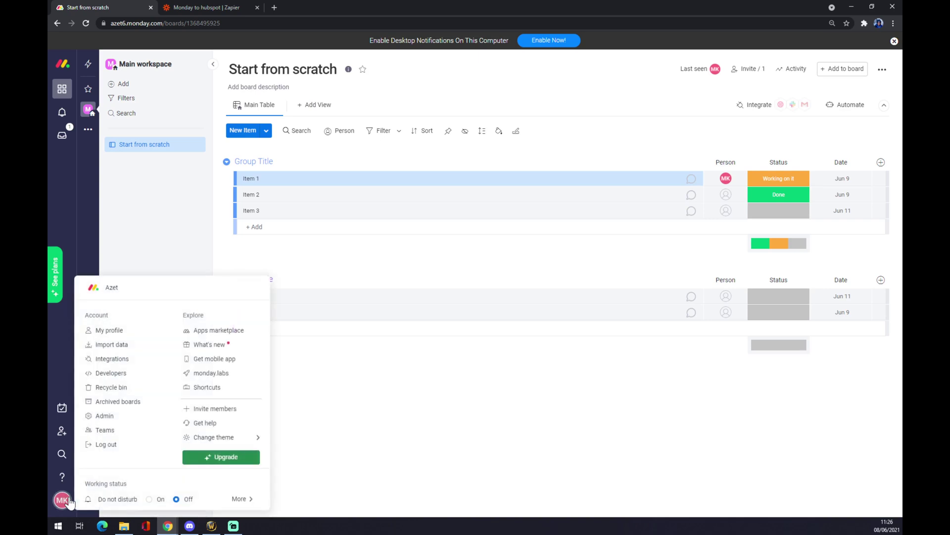
left_click(112, 420)
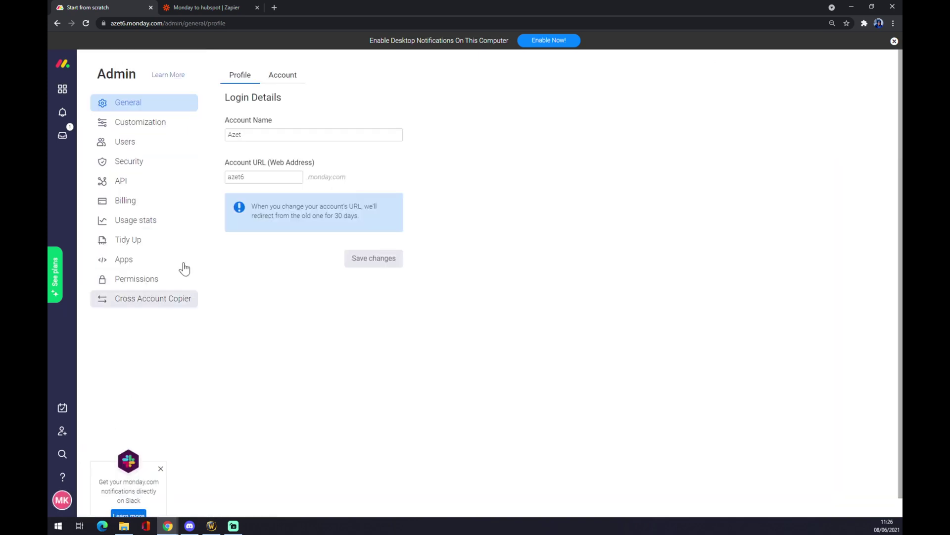
left_click(137, 185)
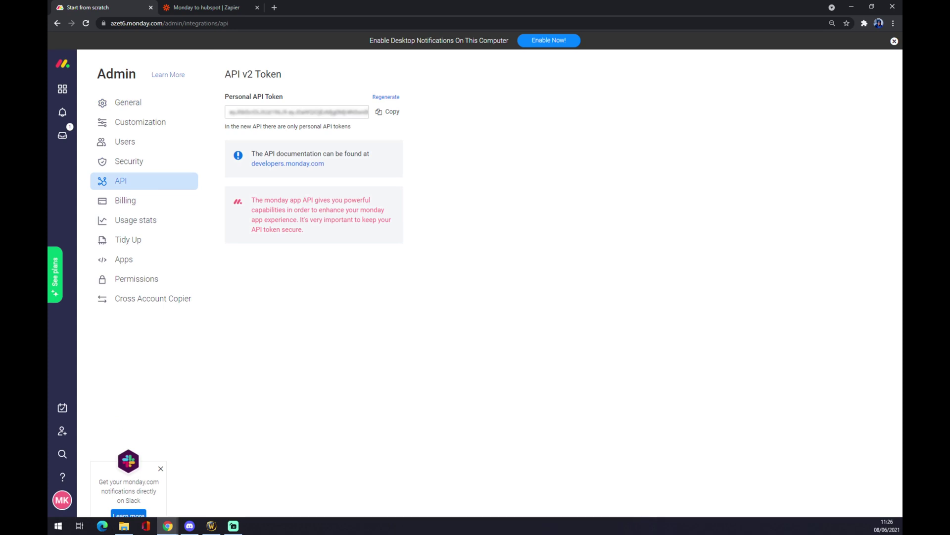
left_click(216, 6)
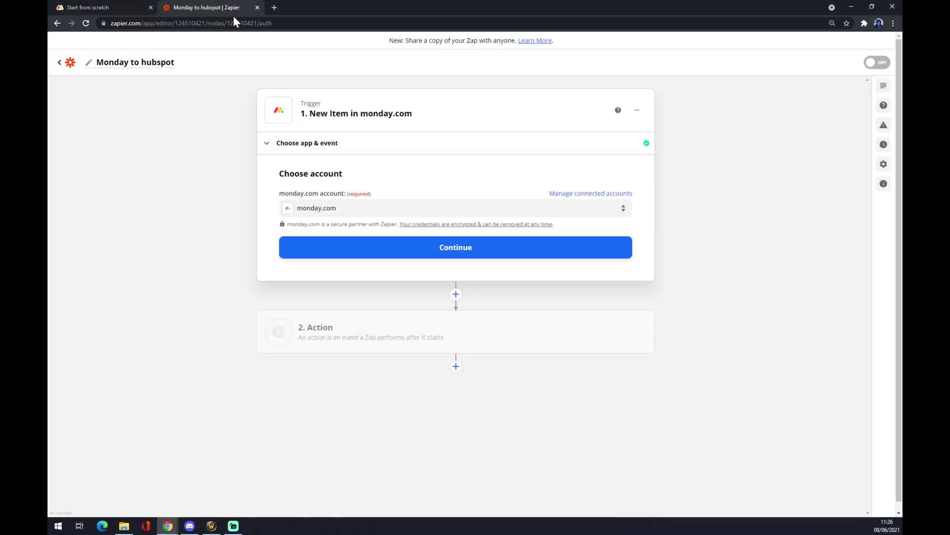
Confirm the monday.com trigger account and set the action to HubSpot Create Deal.
left_click(388, 246)
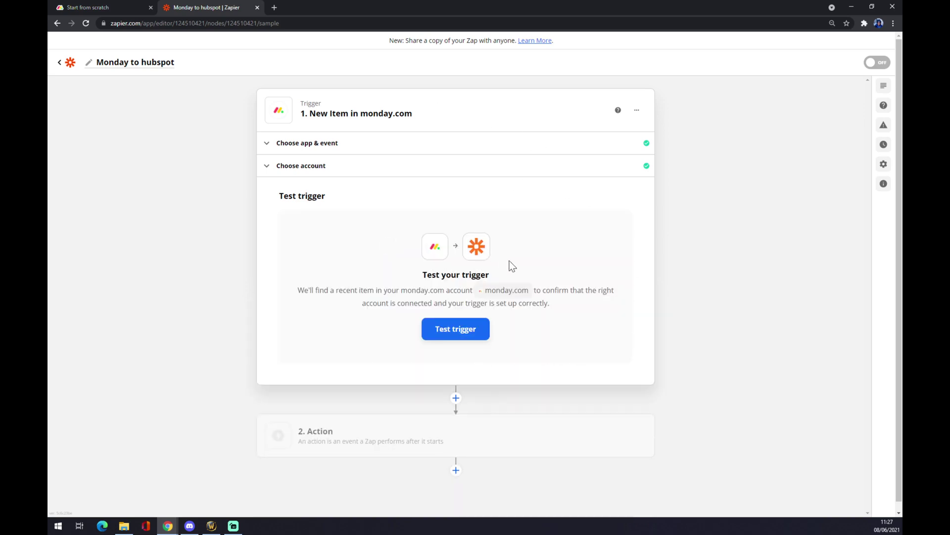
left_click(358, 446)
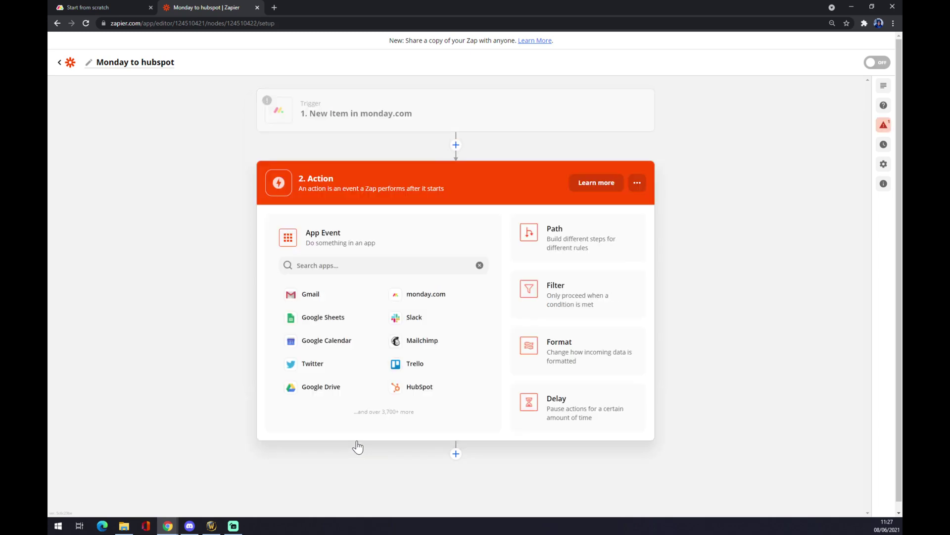
left_click(297, 265)
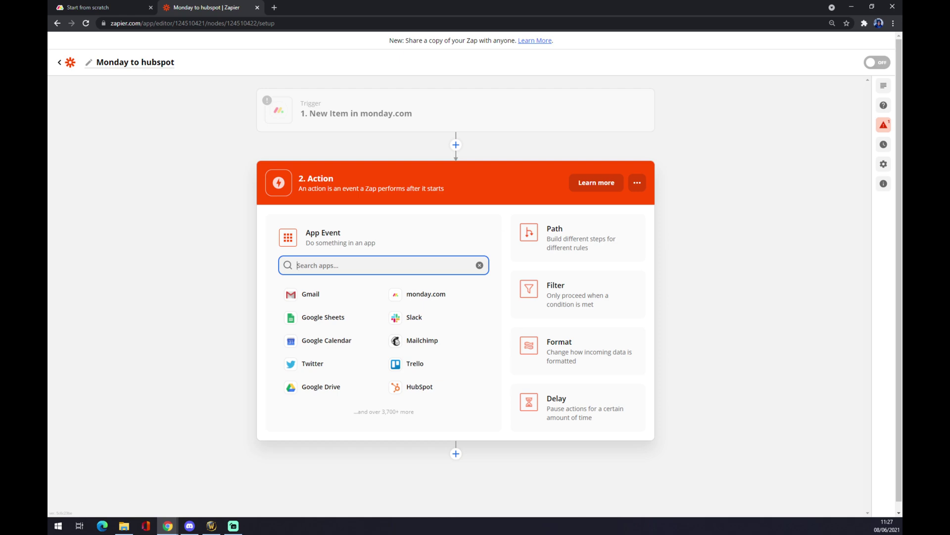
type("hubspo")
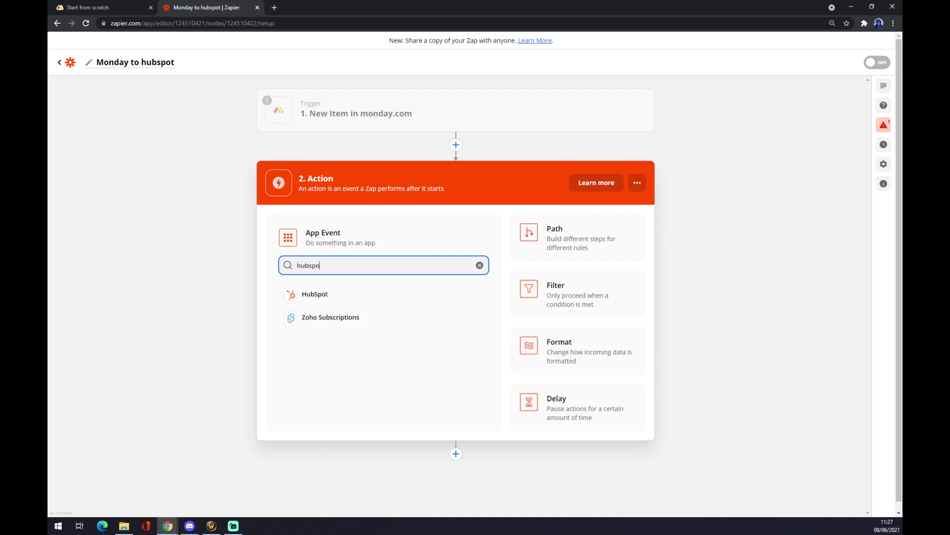
left_click(339, 299)
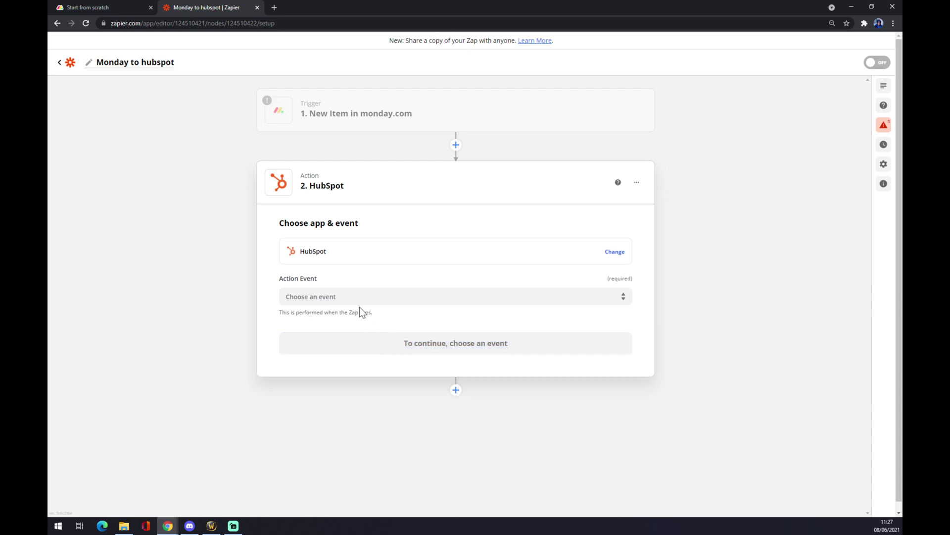
left_click(333, 337)
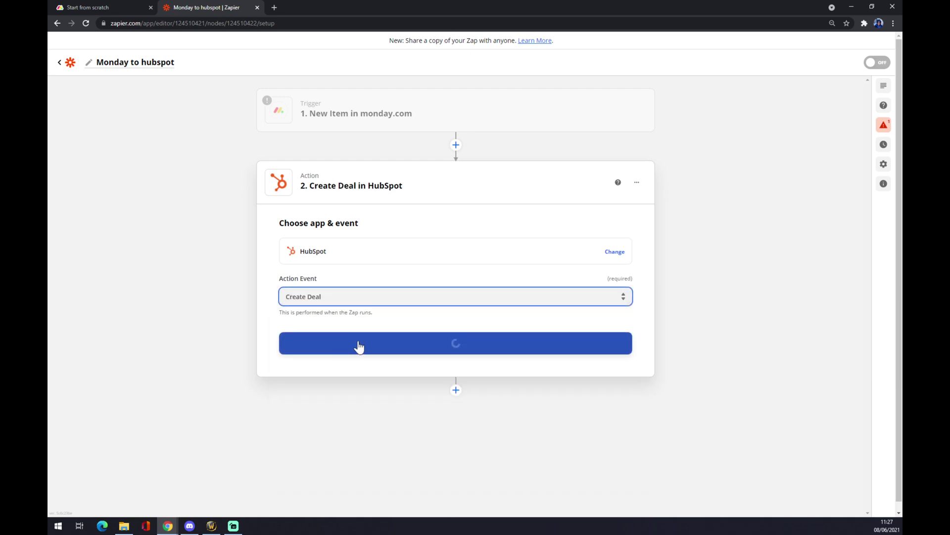